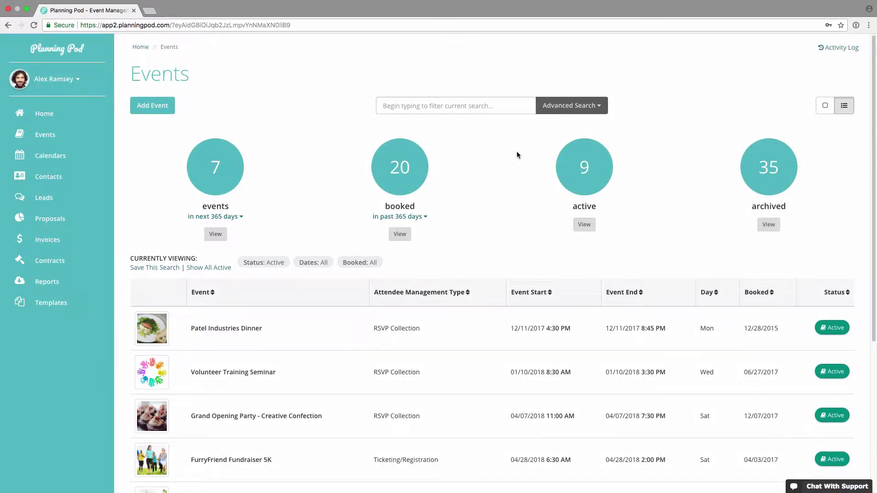
Step: Open the Grand Opening Party - Creative Confection event from the Events table
{"action": "scroll", "coordinate": [460, 235], "scroll_direction": "down", "scroll_amount": 2}
{"action": "scroll", "coordinate": [460, 237], "scroll_direction": "down", "scroll_amount": 5}
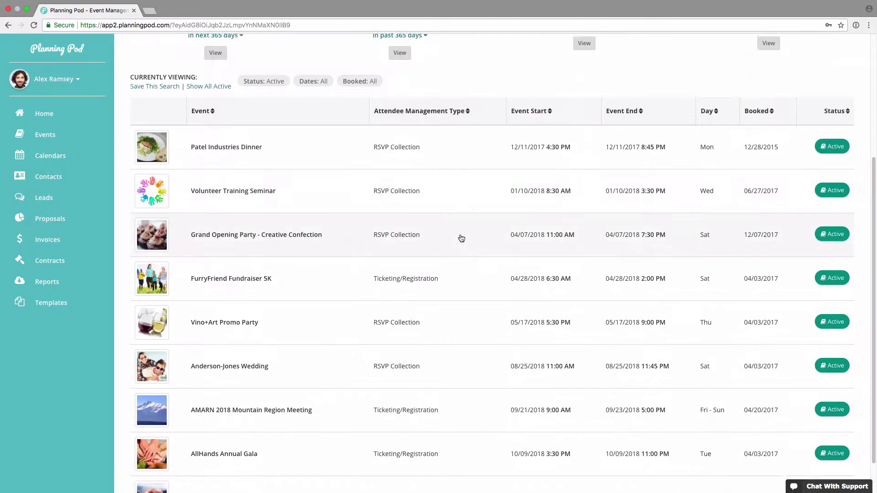
{"action": "left_click", "coordinate": [273, 237]}
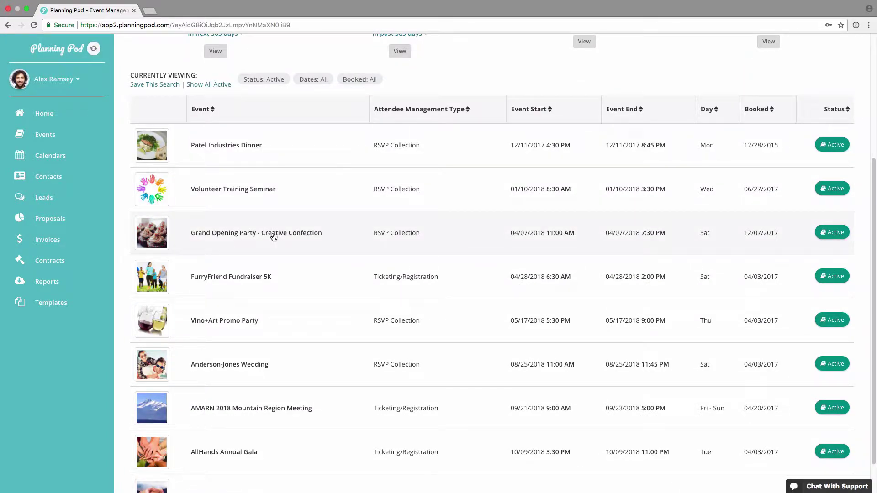
{"action": "scroll", "coordinate": [312, 348], "scroll_direction": "down", "scroll_amount": 1}
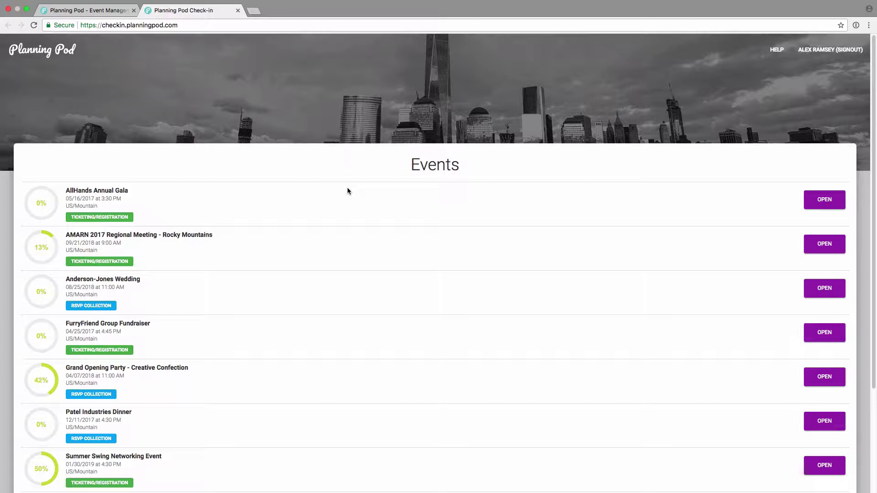
Step: Open Grand Opening Party - Creative Confection in Check-in, showing 7 of 17 guests checked in
{"action": "scroll", "coordinate": [348, 191], "scroll_direction": "down", "scroll_amount": 1}
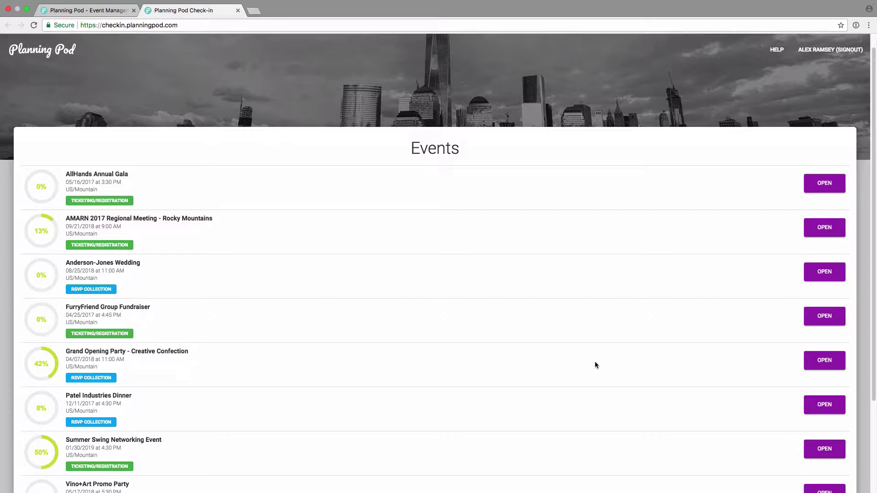
{"action": "left_click", "coordinate": [824, 362]}
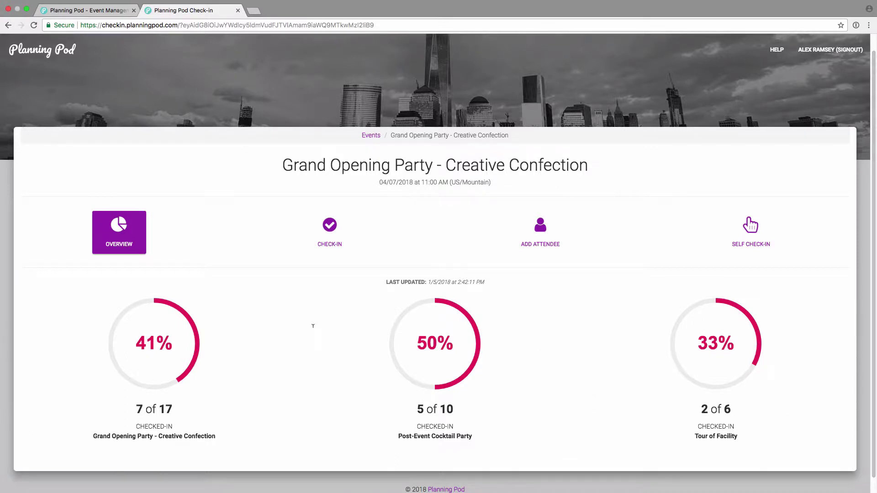
Step: Switch to the Grand Opening Party attendee check-in list and browse it
{"action": "left_click", "coordinate": [327, 226]}
{"action": "scroll", "coordinate": [215, 267], "scroll_direction": "down", "scroll_amount": 2}
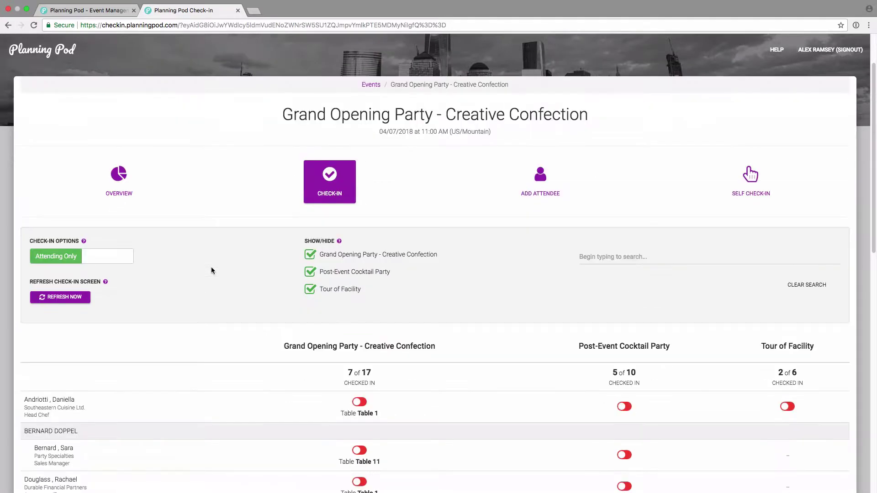
{"action": "scroll", "coordinate": [151, 277], "scroll_direction": "down", "scroll_amount": 2}
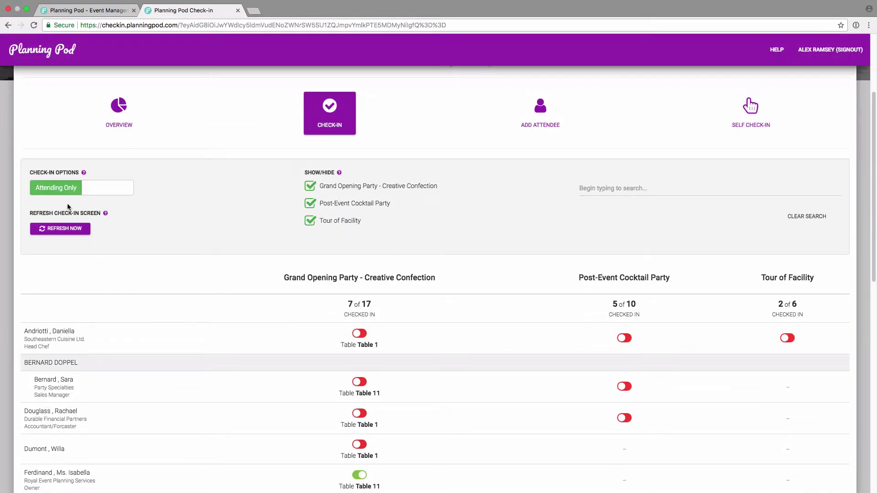
{"action": "scroll", "coordinate": [380, 326], "scroll_direction": "down", "scroll_amount": 5}
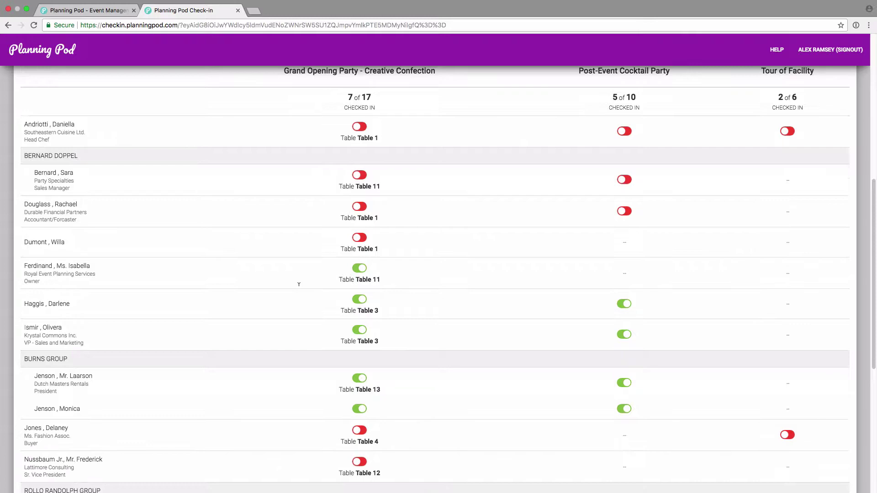
{"action": "scroll", "coordinate": [183, 325], "scroll_direction": "up", "scroll_amount": 5}
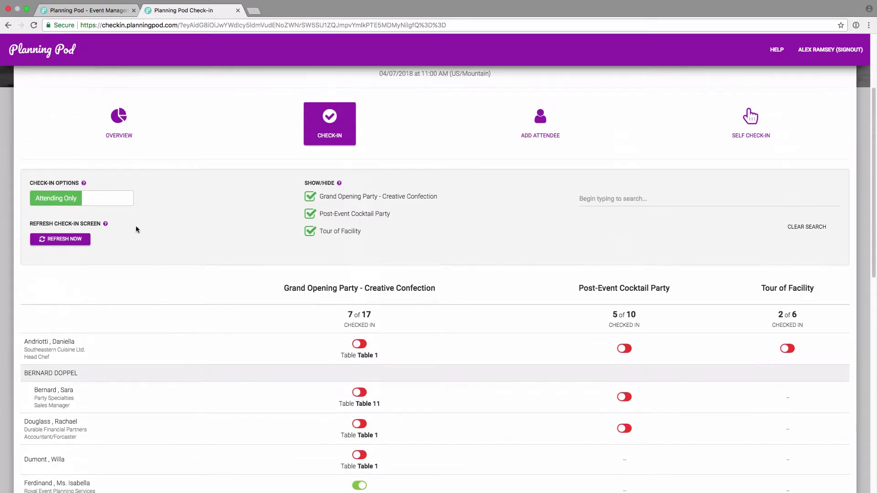
Step: Toggle Check-in Options to All Attendees, back to Attending Only, then refresh the list
{"action": "left_click", "coordinate": [113, 200]}
{"action": "scroll", "coordinate": [498, 450], "scroll_direction": "down", "scroll_amount": 3}
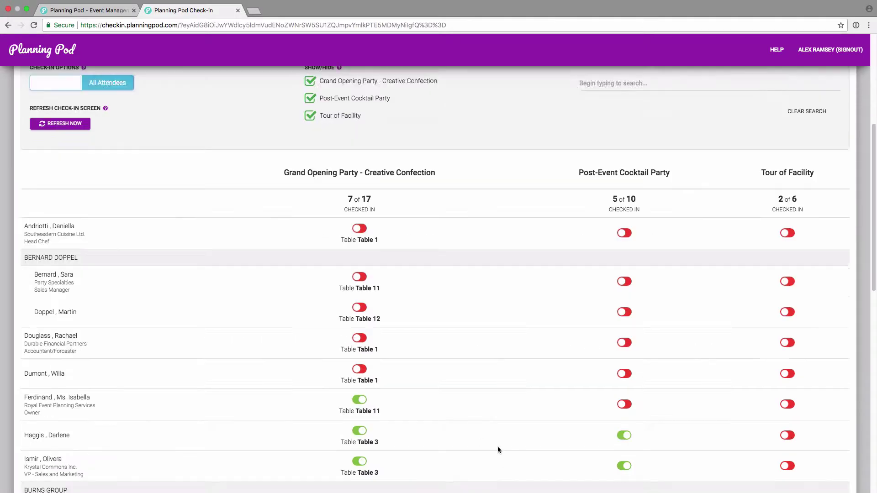
{"action": "scroll", "coordinate": [497, 450], "scroll_direction": "down", "scroll_amount": 13}
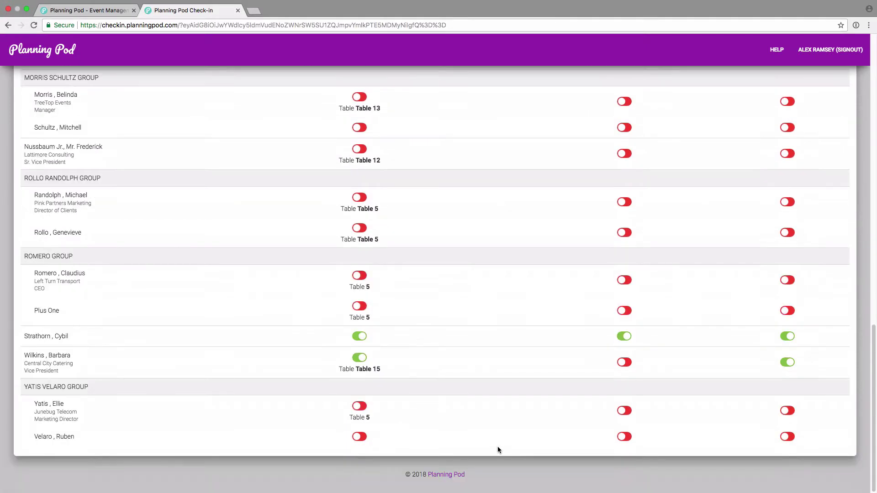
{"action": "scroll", "coordinate": [497, 450], "scroll_direction": "up", "scroll_amount": 14}
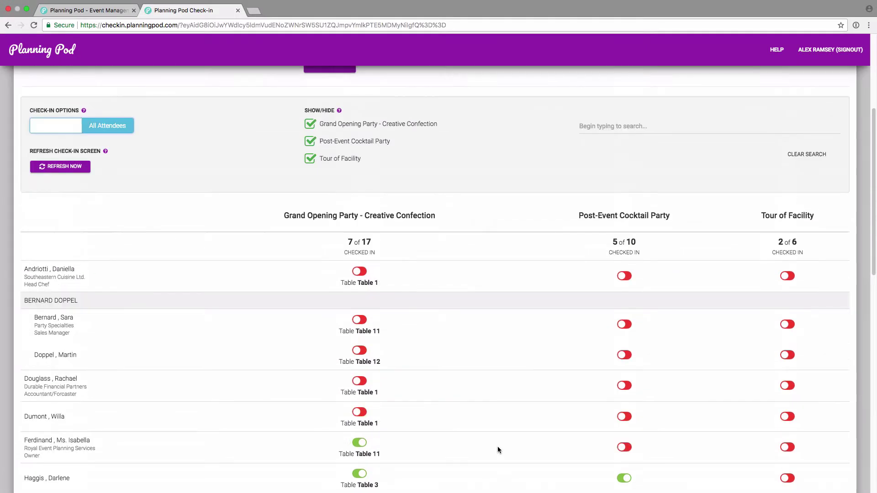
{"action": "scroll", "coordinate": [497, 446], "scroll_direction": "up", "scroll_amount": 3}
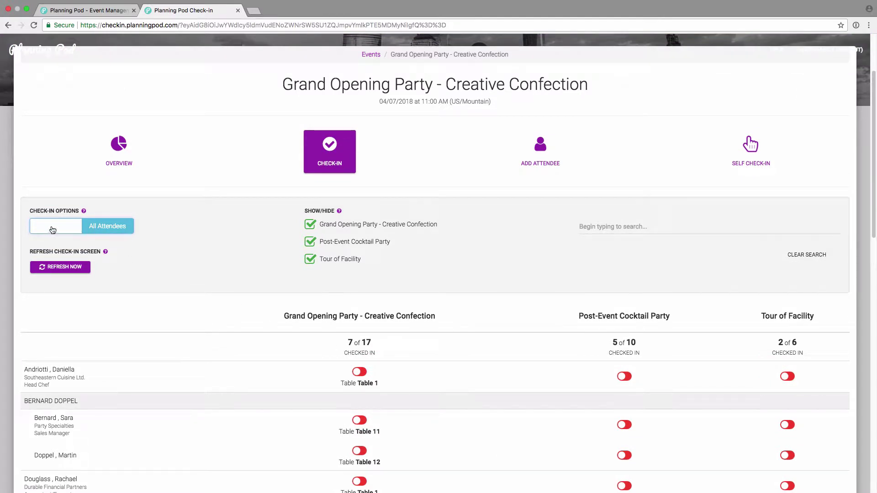
{"action": "left_click", "coordinate": [53, 229]}
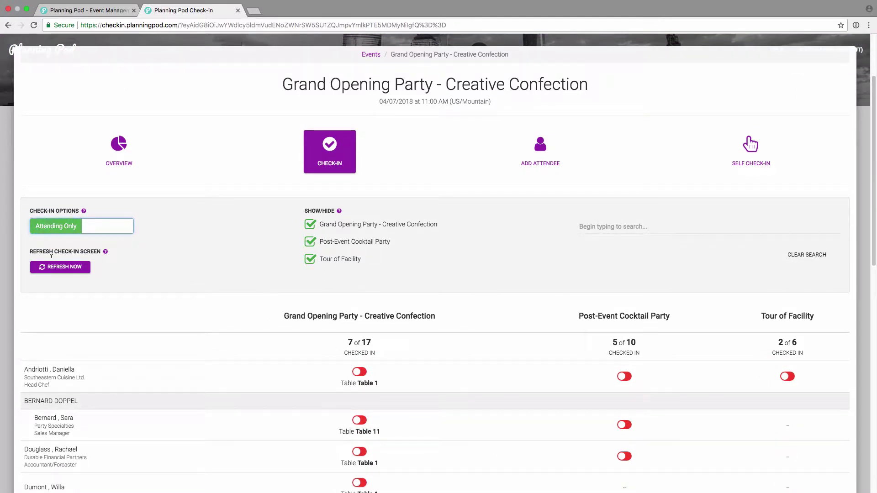
{"action": "left_click", "coordinate": [73, 270]}
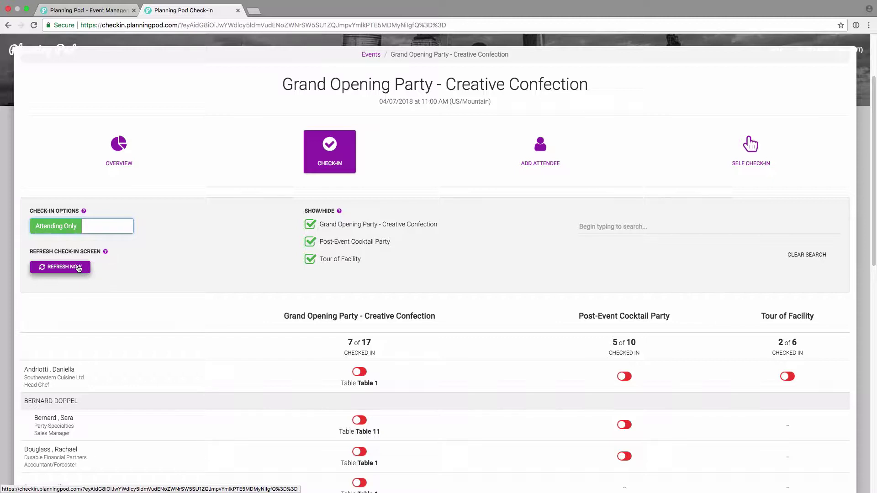
{"action": "left_click", "coordinate": [311, 259]}
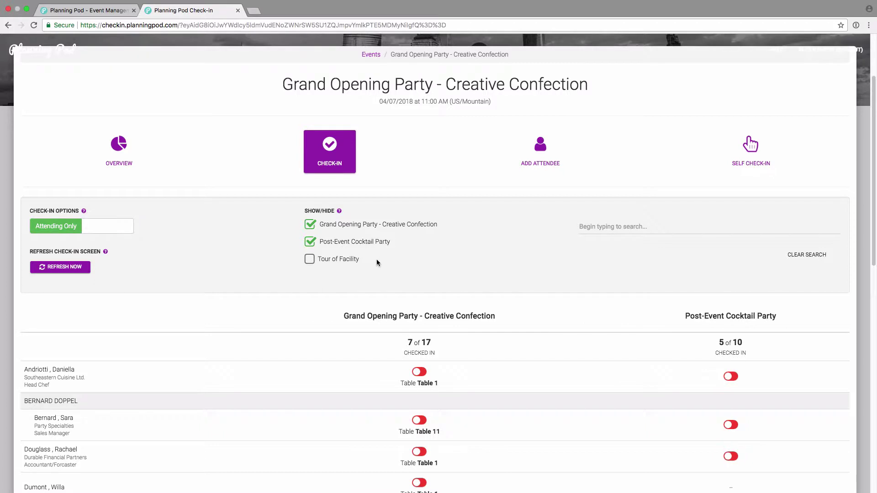
{"action": "left_click", "coordinate": [311, 243]}
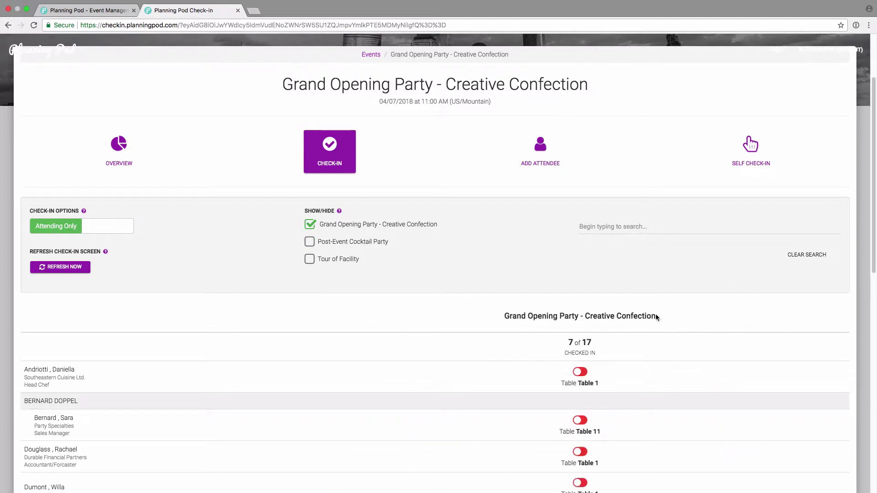
{"action": "left_click", "coordinate": [310, 243]}
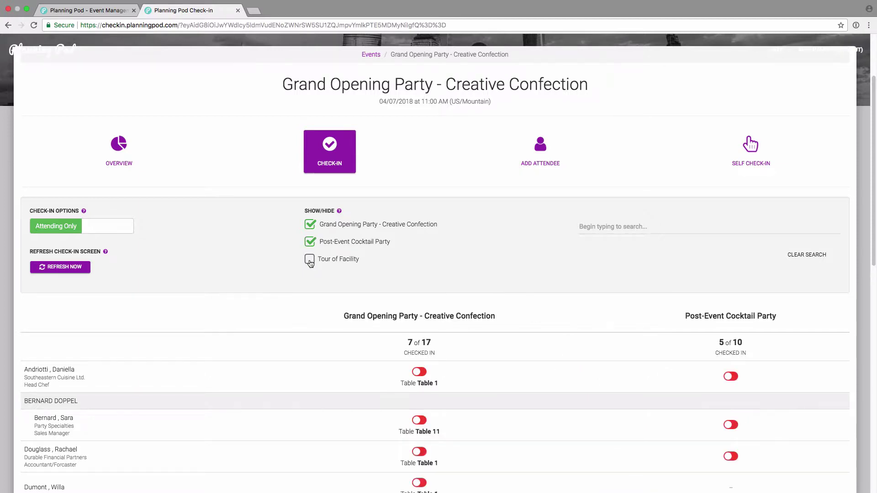
{"action": "left_click", "coordinate": [310, 260]}
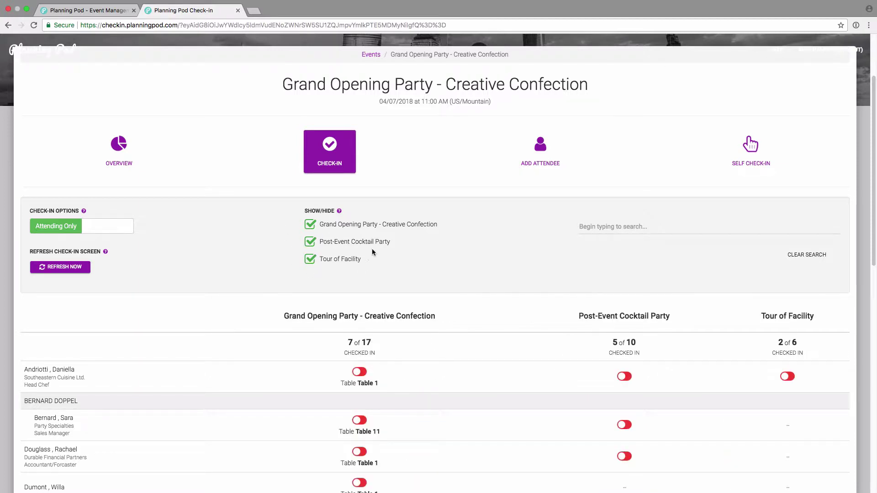
Step: Check the Left Turn Transport CEO and their Plus One into Grand Opening and Tour of Facility
{"action": "scroll", "coordinate": [583, 300], "scroll_direction": "down", "scroll_amount": 10}
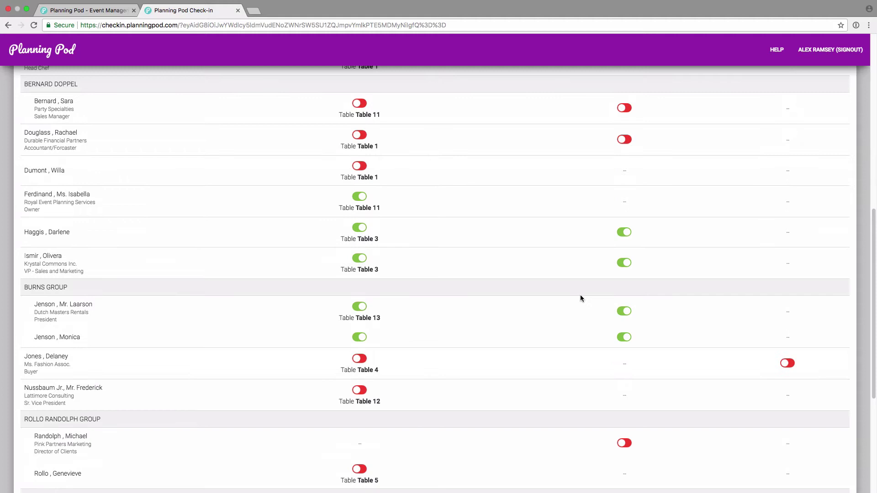
{"action": "scroll", "coordinate": [580, 298], "scroll_direction": "down", "scroll_amount": 1}
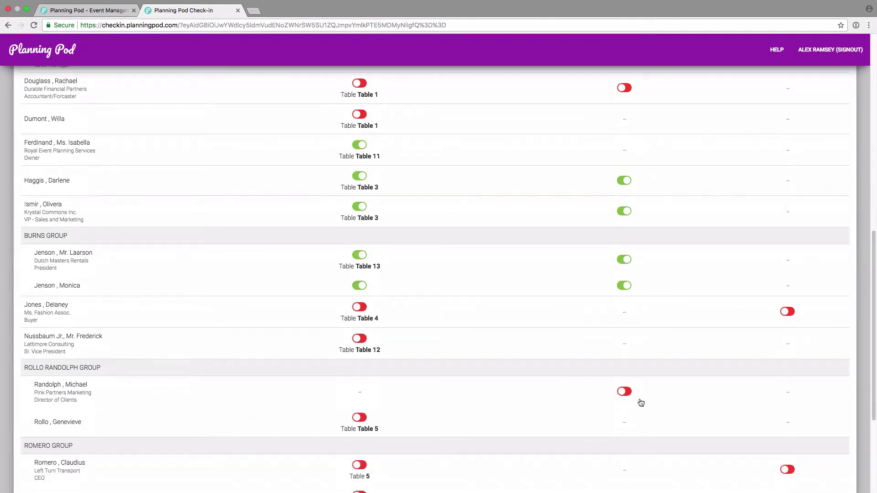
{"action": "scroll", "coordinate": [505, 467], "scroll_direction": "down", "scroll_amount": 2}
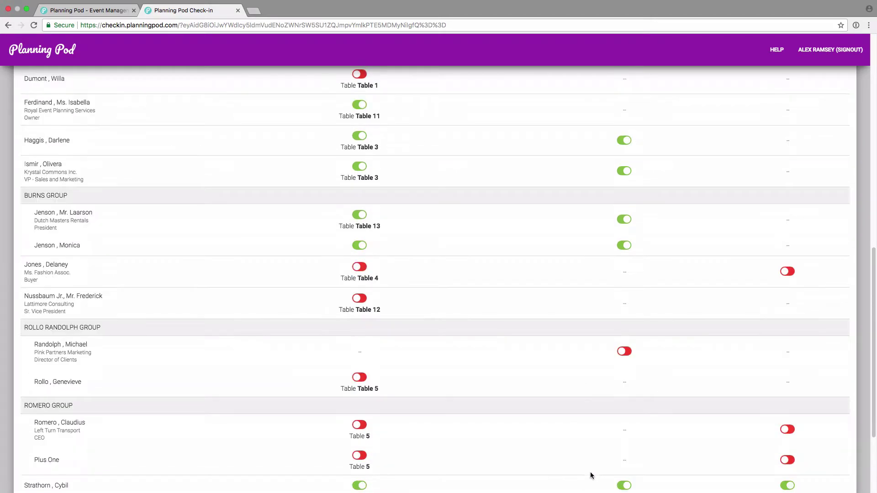
{"action": "scroll", "coordinate": [430, 456], "scroll_direction": "down", "scroll_amount": 2}
{"action": "left_click", "coordinate": [360, 366]}
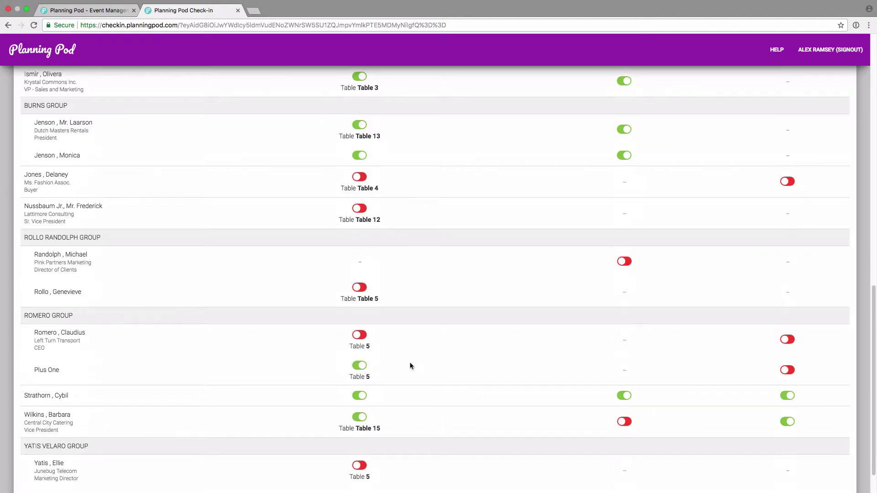
{"action": "left_click", "coordinate": [788, 370]}
{"action": "left_click", "coordinate": [360, 335]}
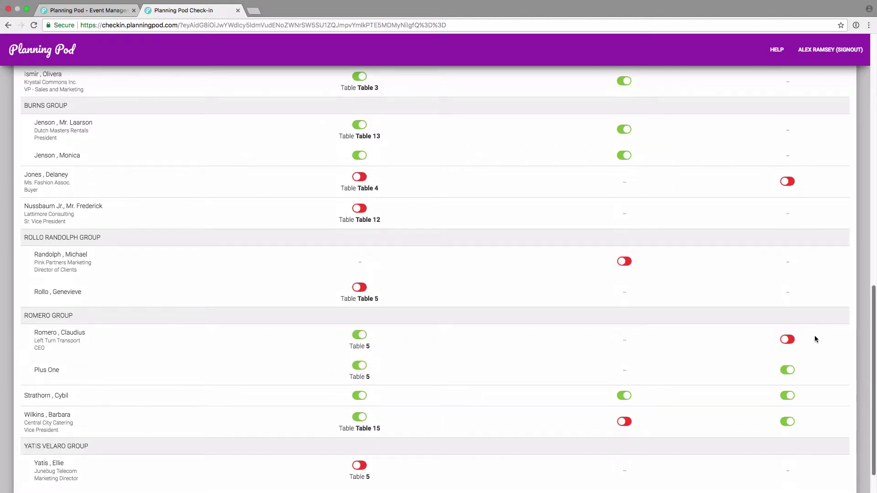
{"action": "left_click", "coordinate": [788, 339]}
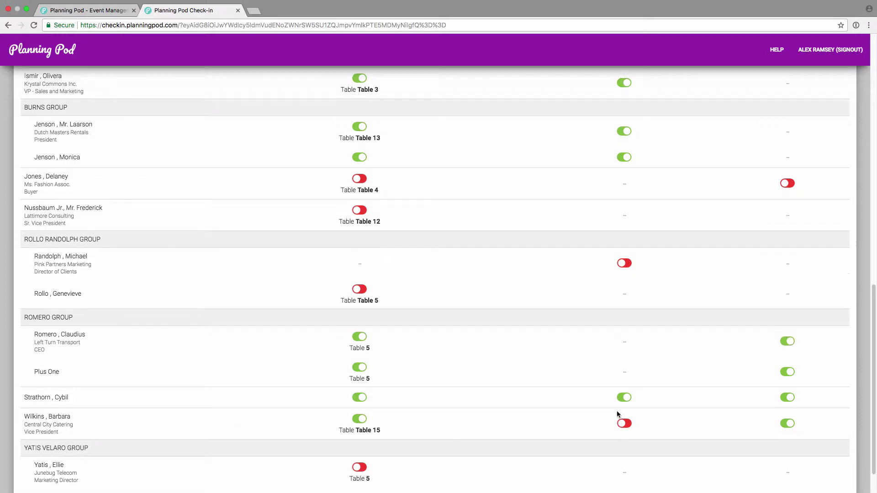
{"action": "scroll", "coordinate": [617, 410], "scroll_direction": "up", "scroll_amount": 15}
Step: Search the attendee list by a guest's name, then clear the search
{"action": "left_click", "coordinate": [620, 313]}
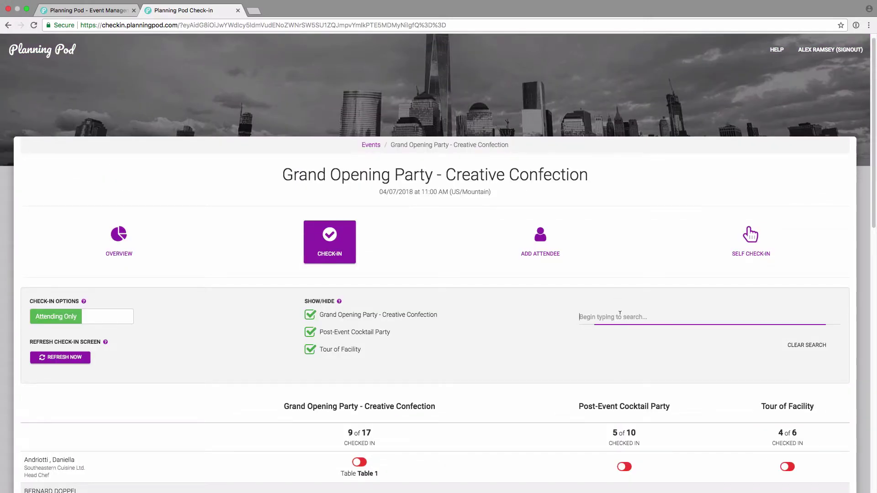
{"action": "type", "text": "michael"}
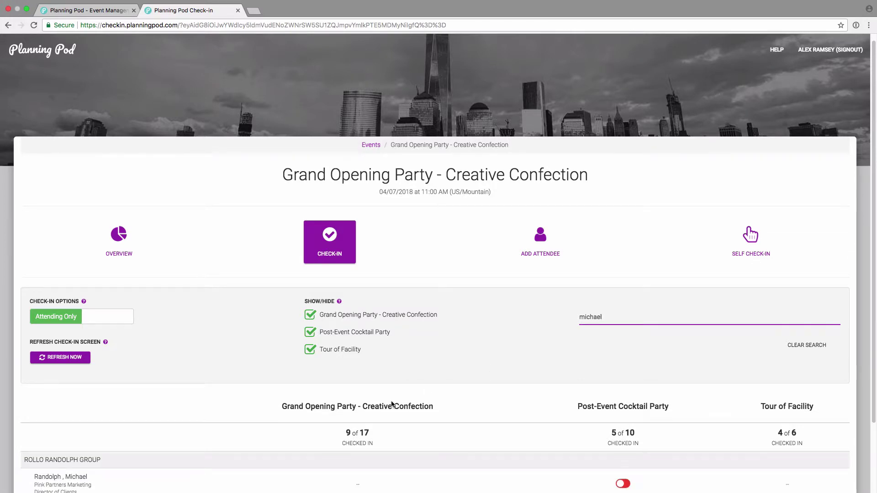
{"action": "scroll", "coordinate": [392, 404], "scroll_direction": "down", "scroll_amount": 3}
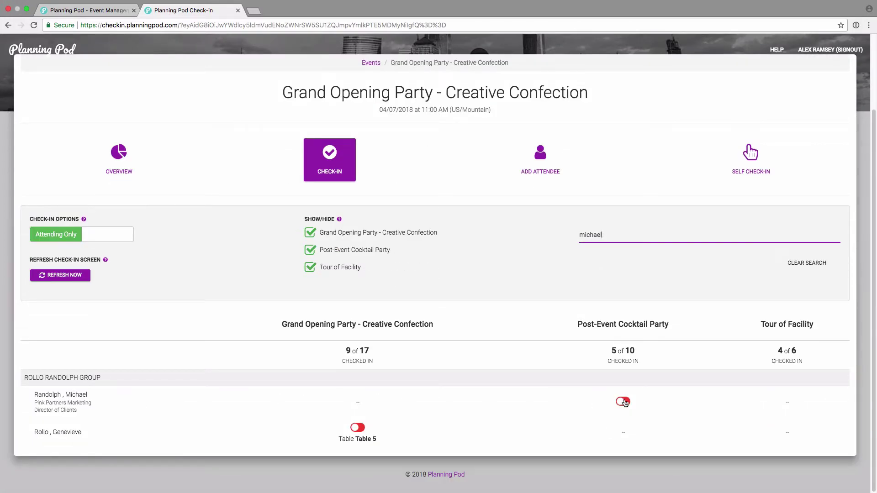
{"action": "scroll", "coordinate": [613, 262], "scroll_direction": "up", "scroll_amount": 1}
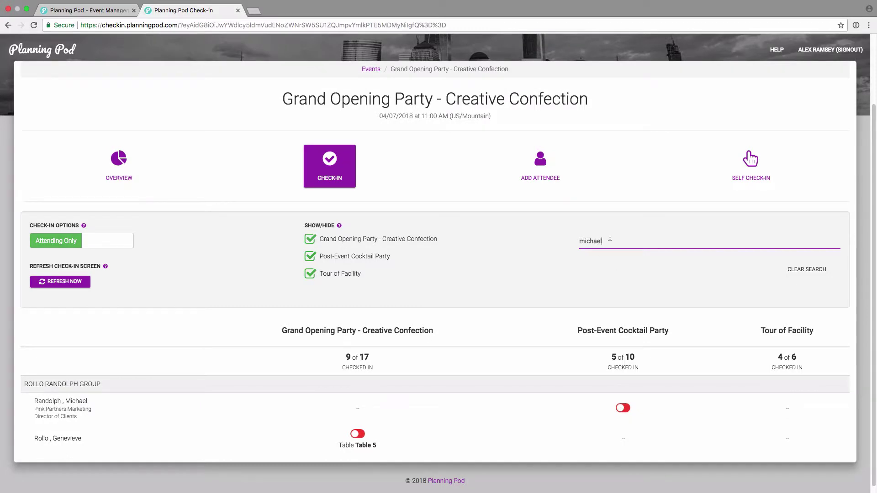
{"action": "left_click_drag", "start_coordinate": [610, 239], "coordinate": [515, 237]}
{"action": "key", "text": "BackSpace"}
Step: Search 'table 5' and check in one guest to Cocktail Party, another to Grand Opening
{"action": "type", "text": "table 5"}
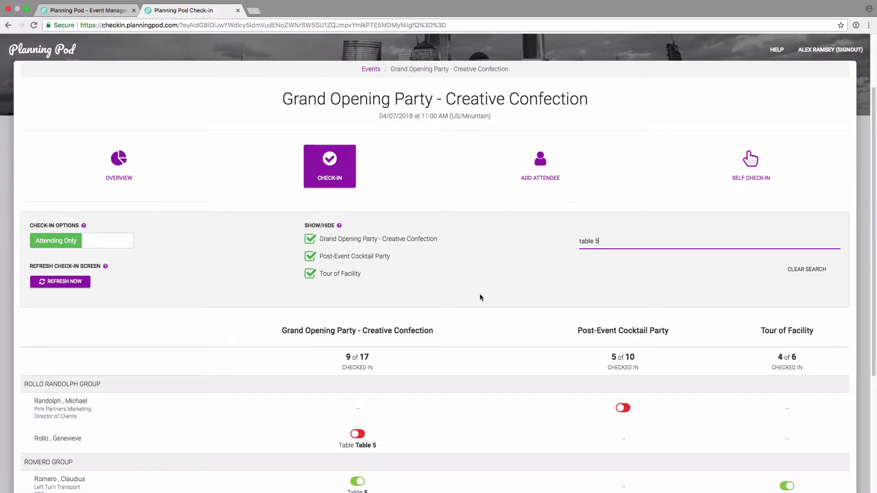
{"action": "scroll", "coordinate": [480, 297], "scroll_direction": "down", "scroll_amount": 3}
{"action": "left_click", "coordinate": [624, 295]}
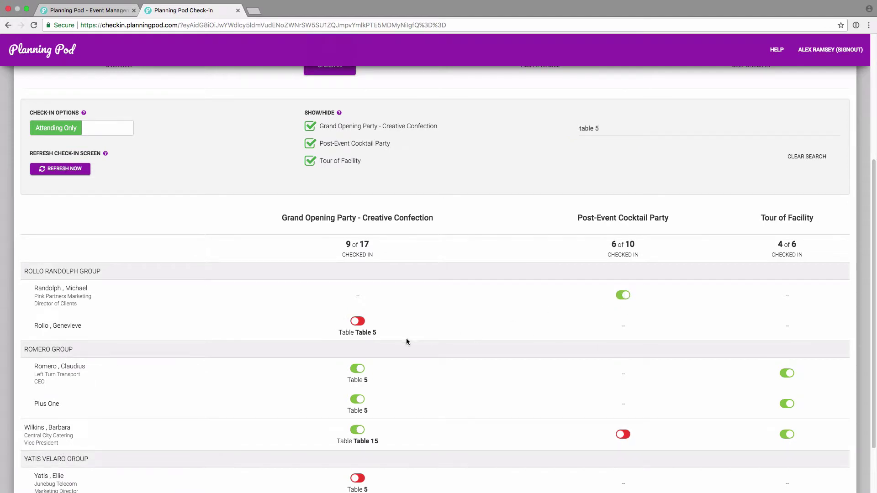
{"action": "left_click", "coordinate": [355, 320]}
{"action": "scroll", "coordinate": [425, 333], "scroll_direction": "up", "scroll_amount": 5}
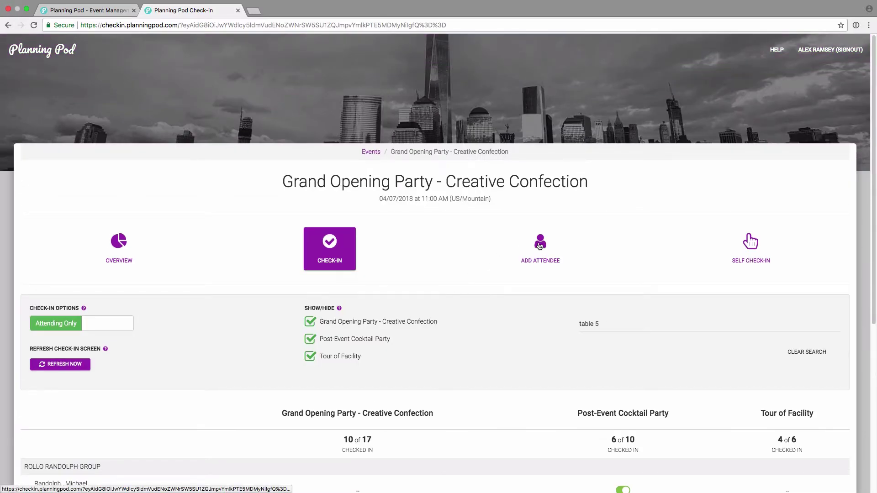
Step: Start a new attendee for Grand Opening Party only, deselecting Post-Event Cocktail Party and Tour of Facility
{"action": "left_click", "coordinate": [540, 242]}
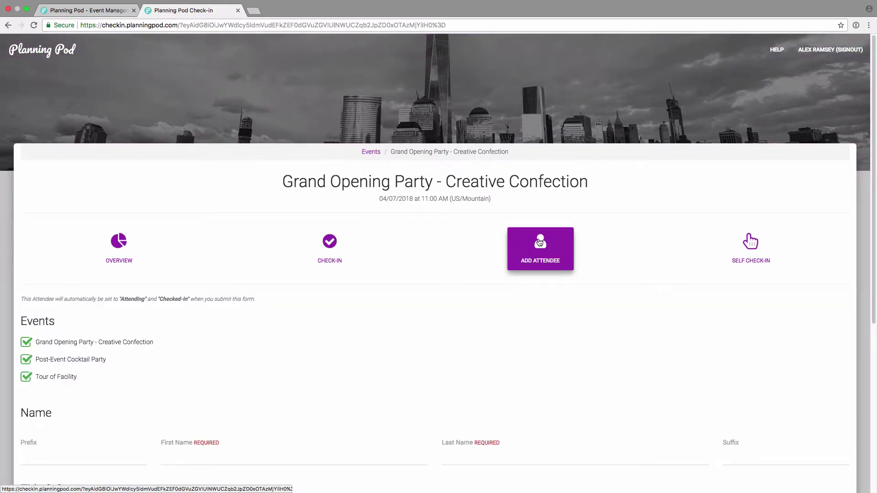
{"action": "scroll", "coordinate": [378, 317], "scroll_direction": "down", "scroll_amount": 2}
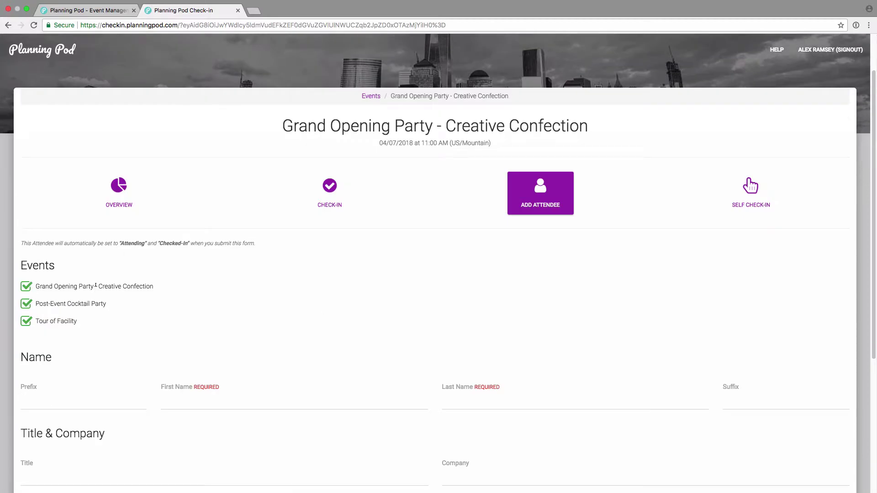
{"action": "left_click", "coordinate": [26, 322]}
{"action": "left_click", "coordinate": [26, 304]}
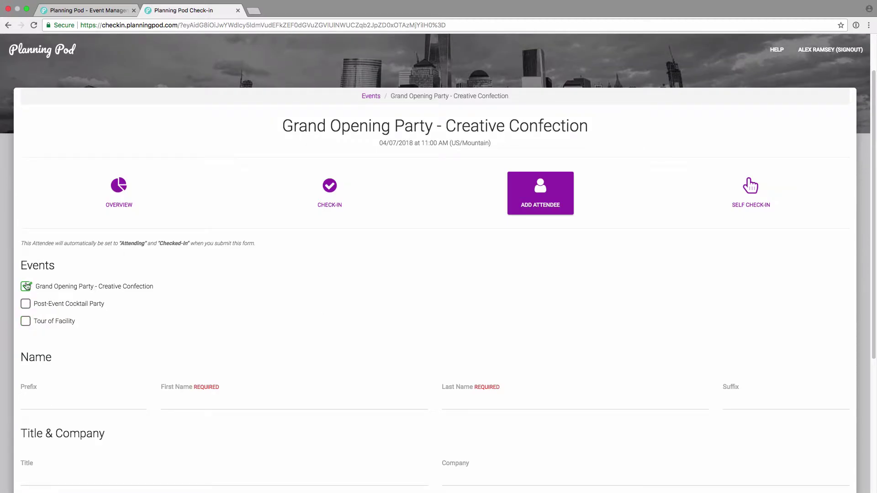
{"action": "scroll", "coordinate": [247, 329], "scroll_direction": "down", "scroll_amount": 2}
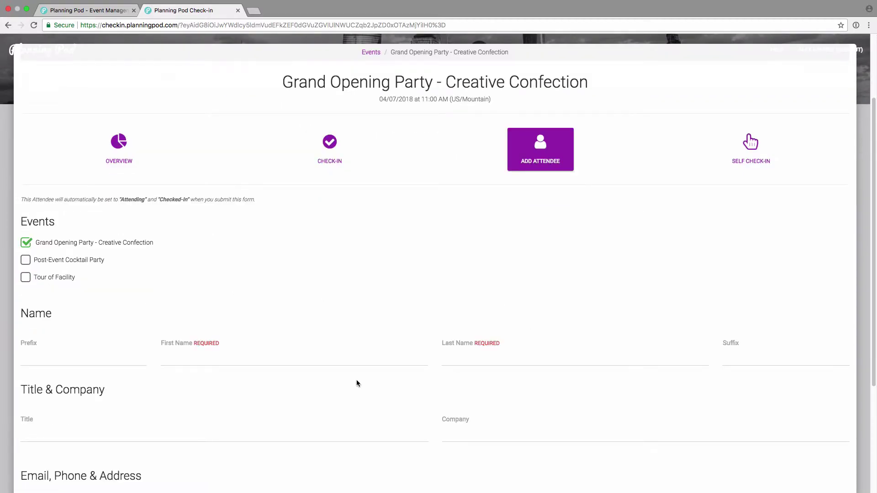
{"action": "scroll", "coordinate": [356, 382], "scroll_direction": "down", "scroll_amount": 5}
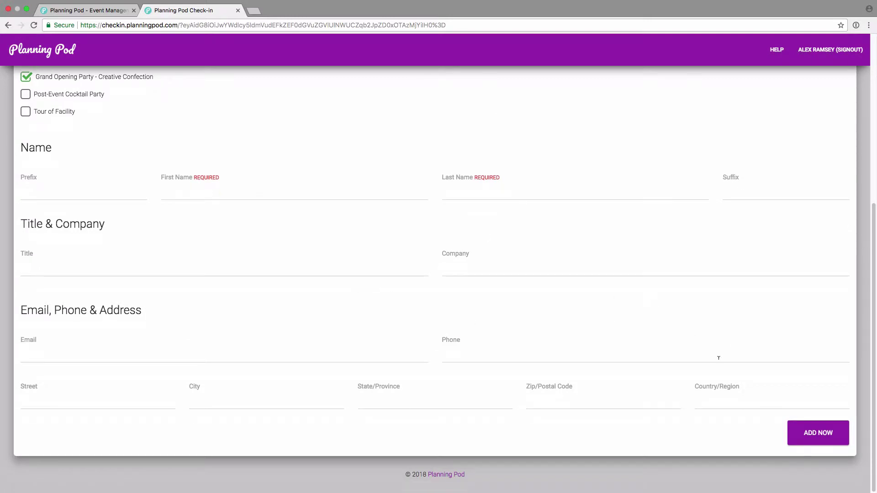
{"action": "left_click", "coordinate": [818, 437]}
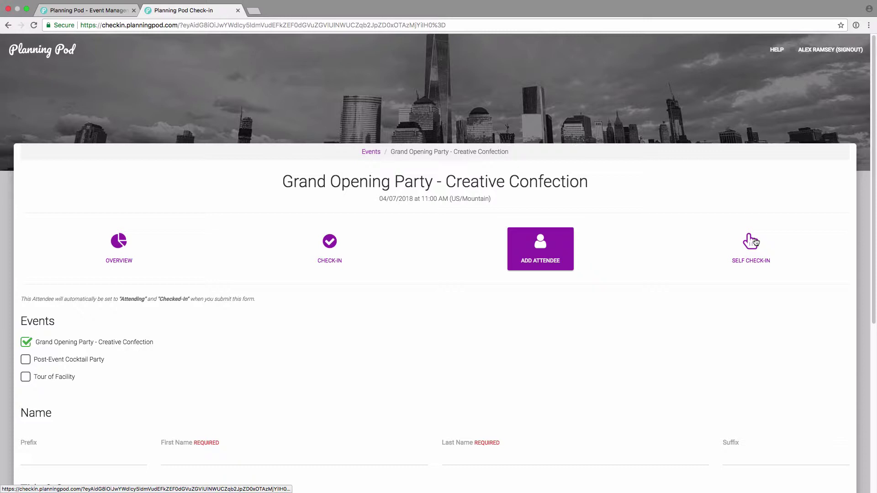
Step: Enable self check-in for Grand Opening Party only, excluding Tour and Cocktail Party, then exit to Events
{"action": "left_click", "coordinate": [754, 242]}
{"action": "scroll", "coordinate": [15, 329], "scroll_direction": "down", "scroll_amount": 2}
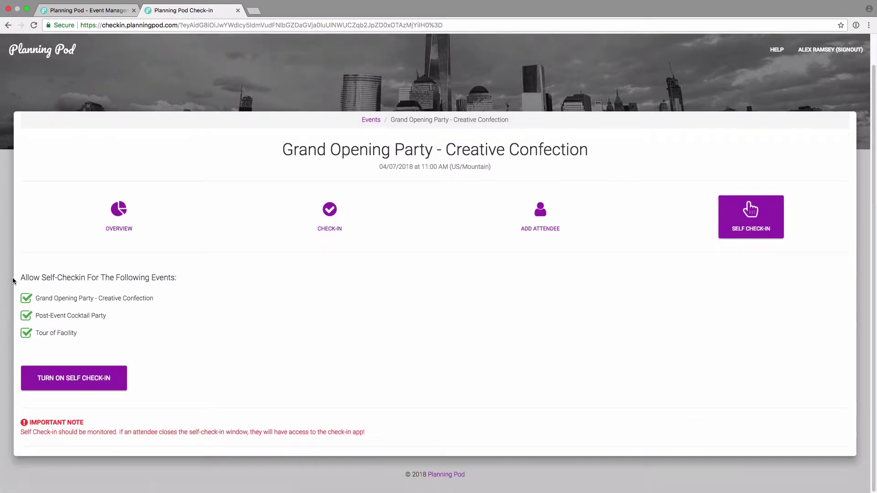
{"action": "left_click", "coordinate": [23, 336]}
{"action": "left_click", "coordinate": [26, 317]}
{"action": "left_click", "coordinate": [69, 377]}
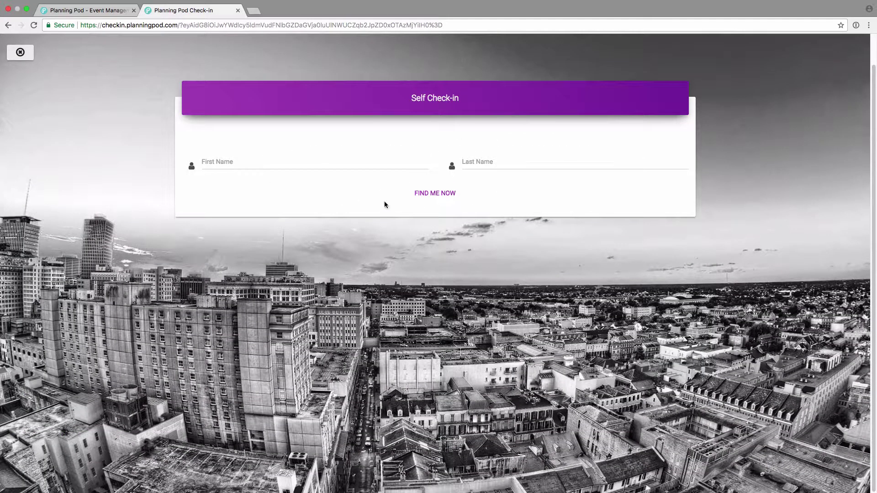
{"action": "left_click", "coordinate": [22, 53]}
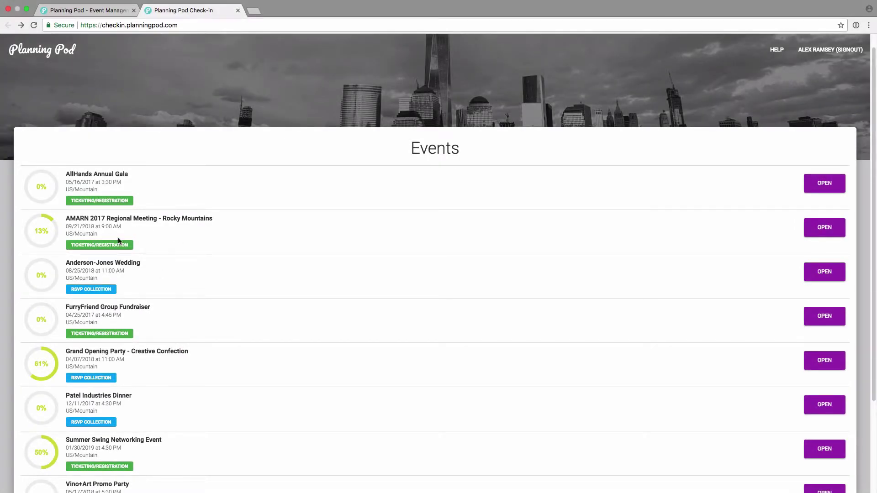
Step: Open AMARN 2017 Regional Meeting - Rocky Mountains and review its 2 of 15 check-in overview
{"action": "left_click", "coordinate": [828, 233]}
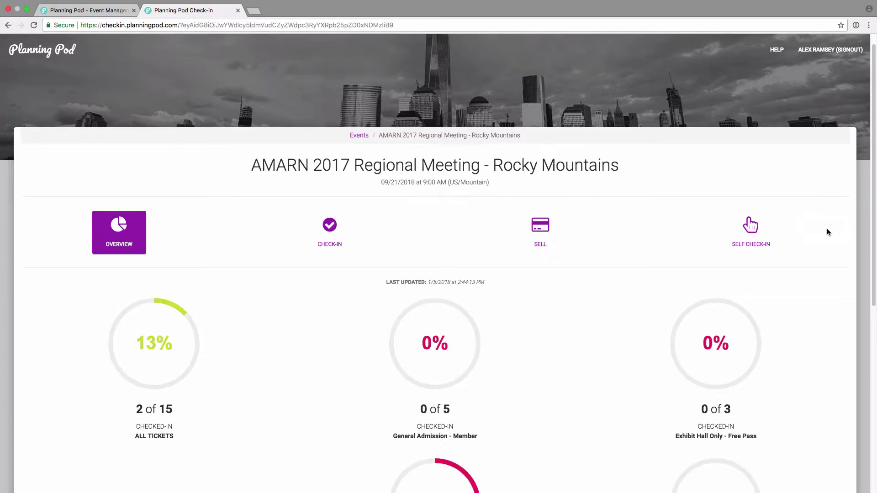
{"action": "scroll", "coordinate": [384, 302], "scroll_direction": "down", "scroll_amount": 5}
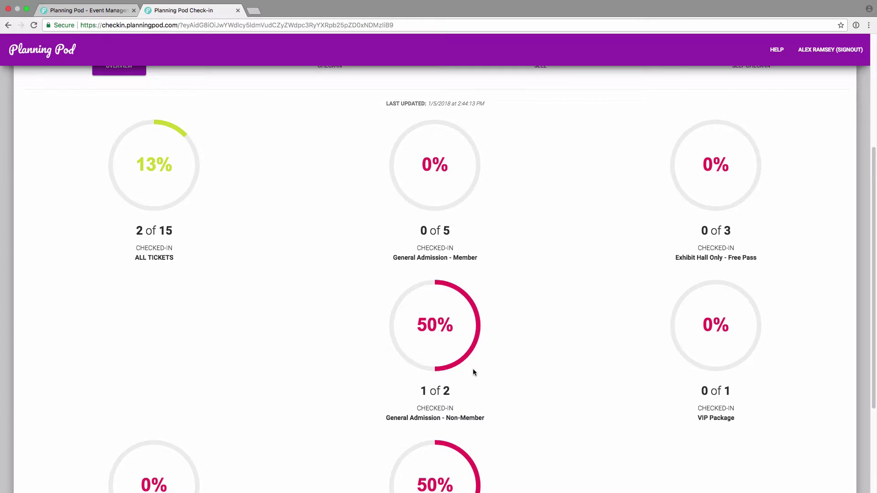
{"action": "scroll", "coordinate": [473, 372], "scroll_direction": "up", "scroll_amount": 5}
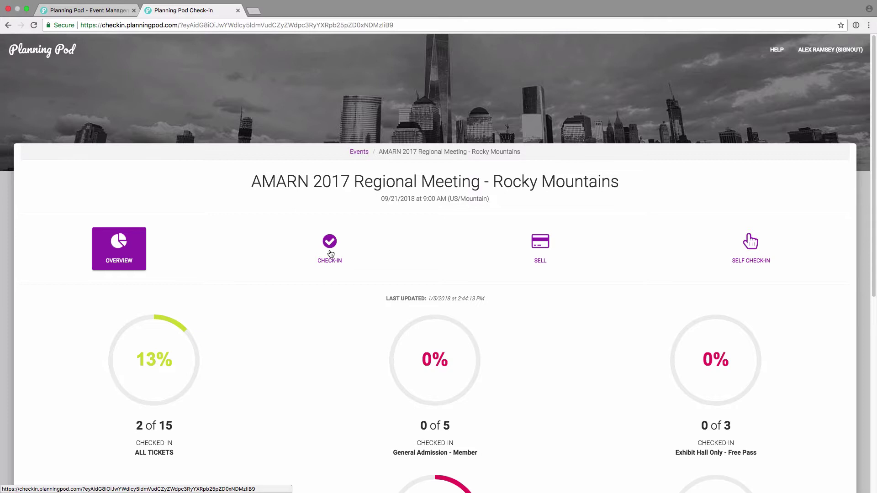
Step: In the AMARN attendee list, check in the Exhibit Hall Only - Free Pass attendee
{"action": "left_click", "coordinate": [334, 249]}
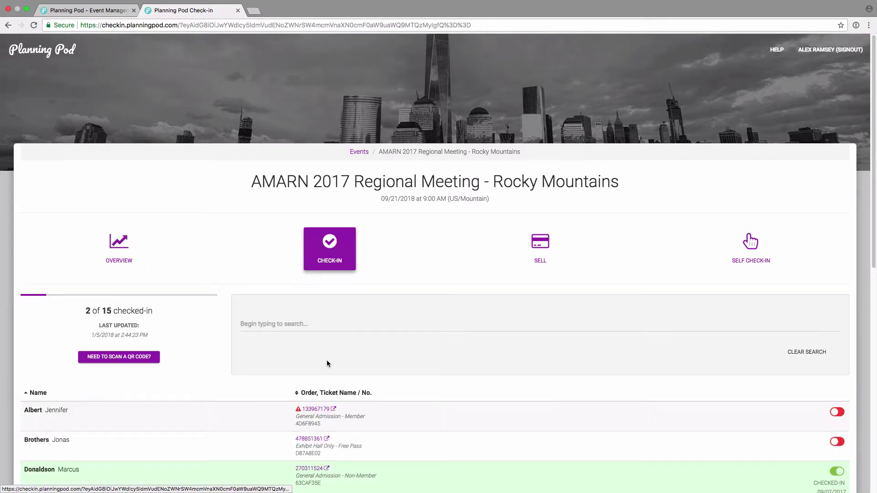
{"action": "scroll", "coordinate": [328, 364], "scroll_direction": "down", "scroll_amount": 2}
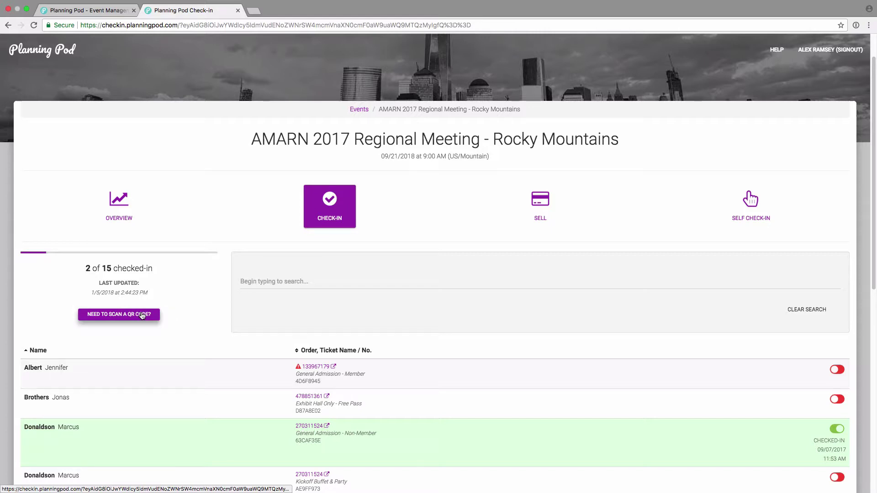
{"action": "scroll", "coordinate": [410, 316], "scroll_direction": "down", "scroll_amount": 4}
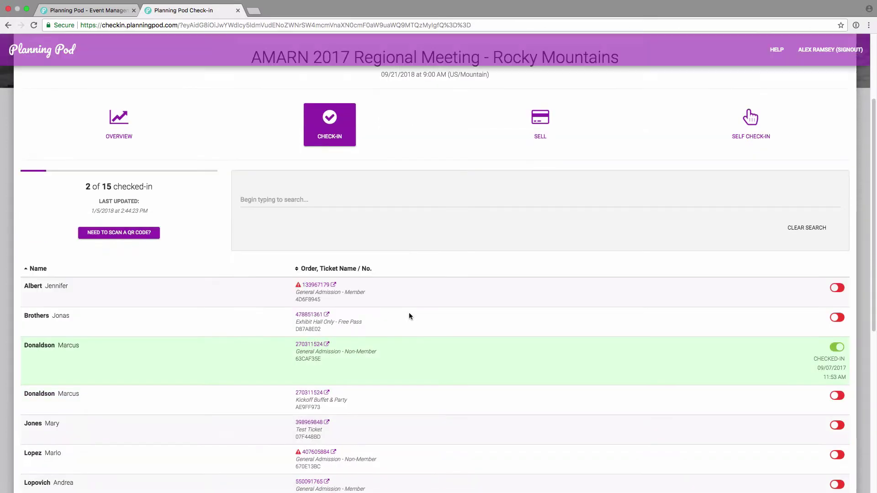
{"action": "scroll", "coordinate": [409, 315], "scroll_direction": "down", "scroll_amount": 10}
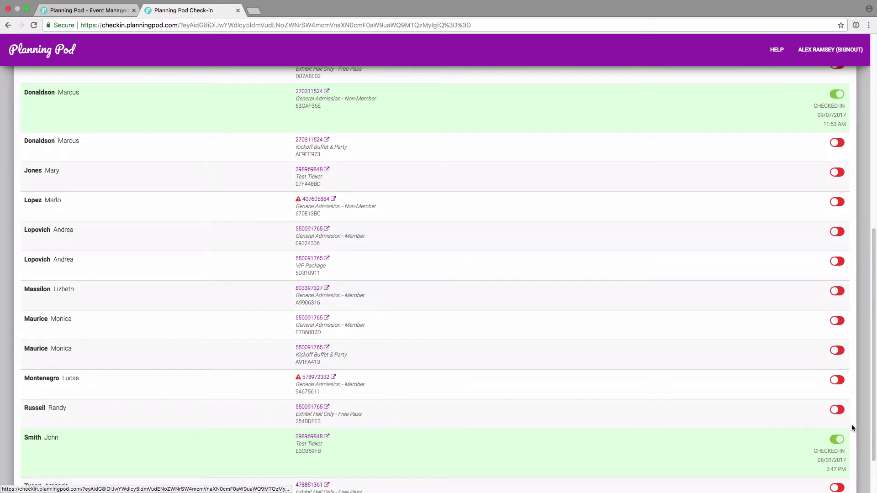
{"action": "left_click", "coordinate": [842, 410]}
{"action": "scroll", "coordinate": [843, 411], "scroll_direction": "down", "scroll_amount": 3}
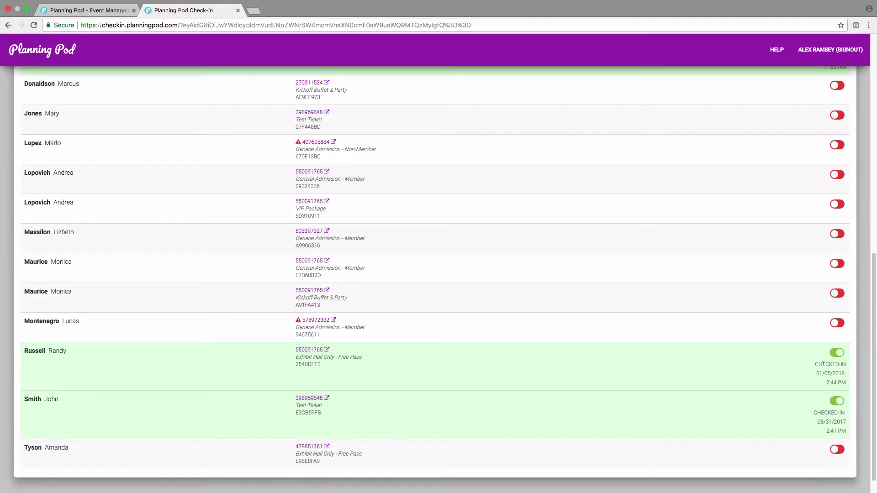
{"action": "scroll", "coordinate": [624, 360], "scroll_direction": "up", "scroll_amount": 15}
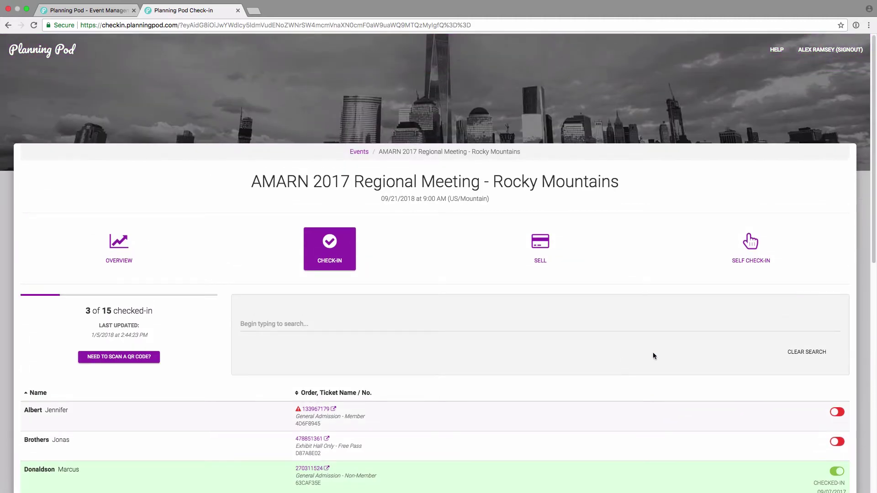
Step: Search the attendee list for 'li', then clear the search
{"action": "left_click", "coordinate": [481, 325]}
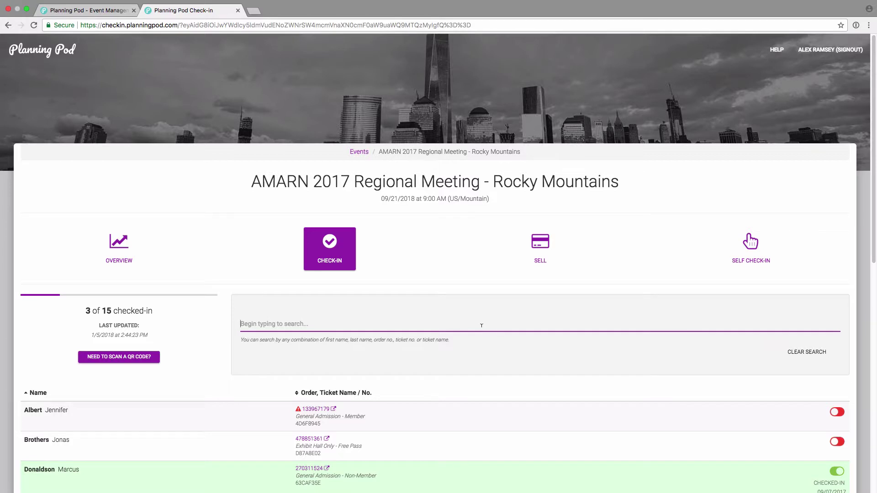
{"action": "type", "text": "lizb"}
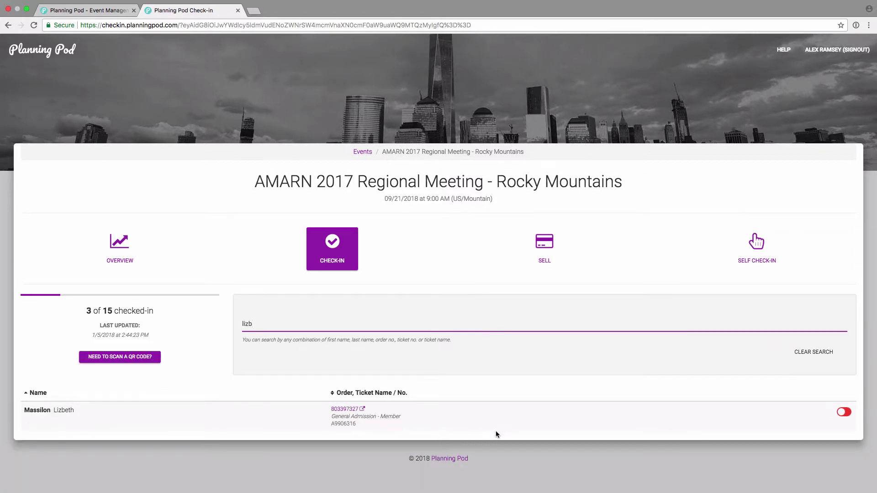
{"action": "left_click_drag", "start_coordinate": [260, 322], "coordinate": [186, 319]}
{"action": "key", "text": "BackSpace"}
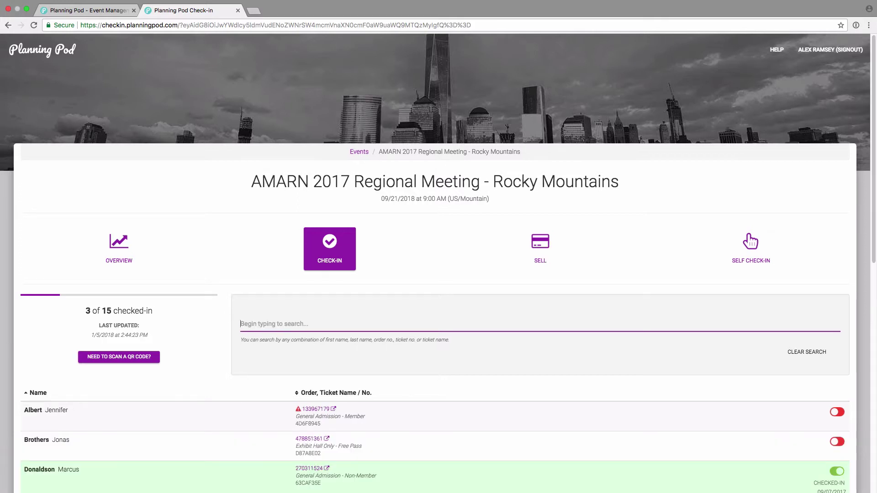
Step: Search ticket number '0932', check that General Admission - Member attendee in, then clear the search
{"action": "type", "text": "0932"}
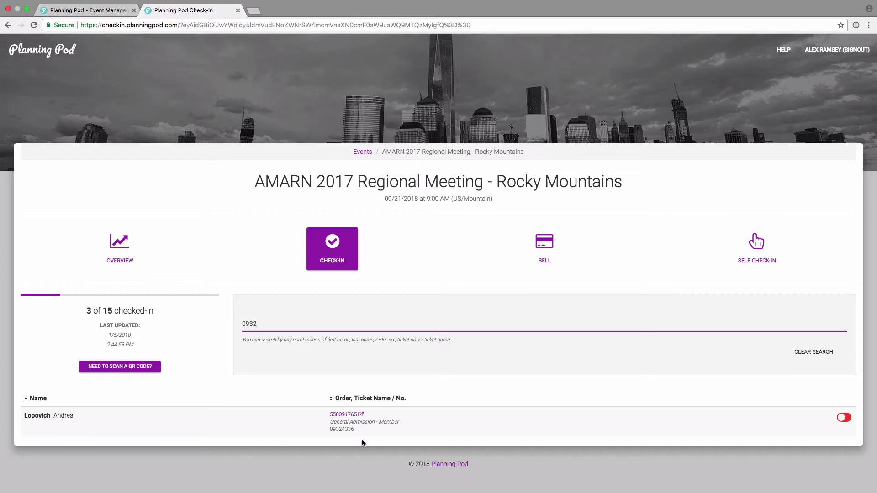
{"action": "left_click", "coordinate": [849, 419]}
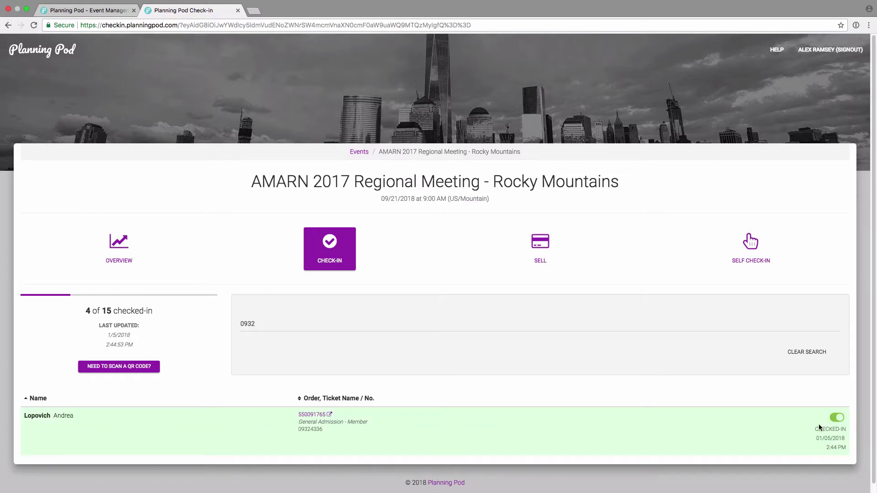
{"action": "double_click", "coordinate": [253, 323]}
{"action": "key", "text": "BackSpace"}
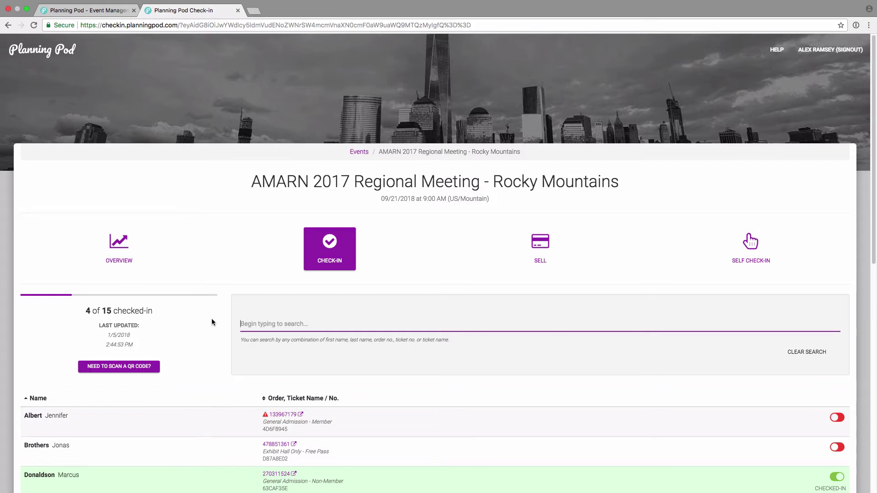
{"action": "scroll", "coordinate": [349, 417], "scroll_direction": "down", "scroll_amount": 4}
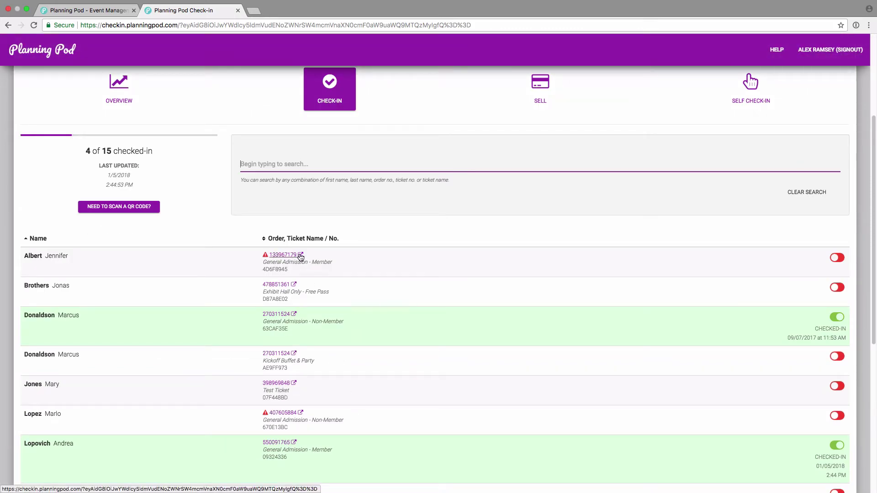
{"action": "scroll", "coordinate": [411, 298], "scroll_direction": "up", "scroll_amount": 3}
{"action": "scroll", "coordinate": [412, 301], "scroll_direction": "up", "scroll_amount": 3}
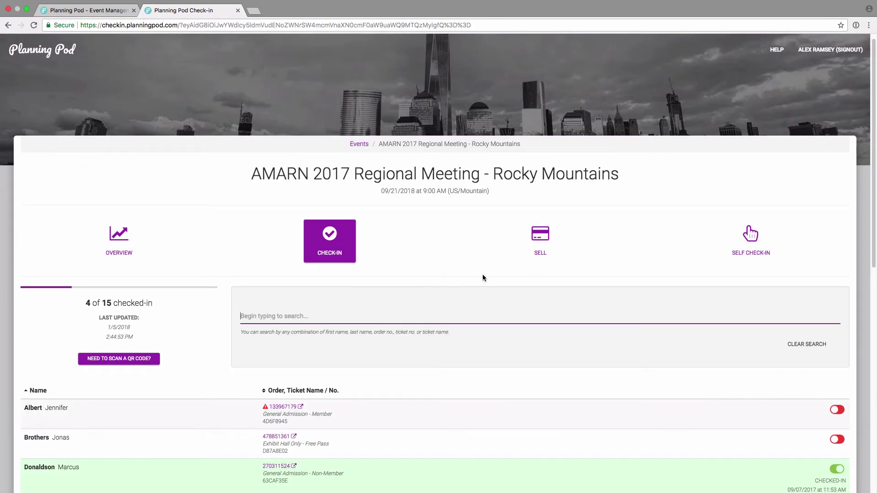
Step: On the Sell page, order 2 General Admission - Member tickets and one 4-Pak Group Ticket - Member, then review the form
{"action": "left_click", "coordinate": [539, 237]}
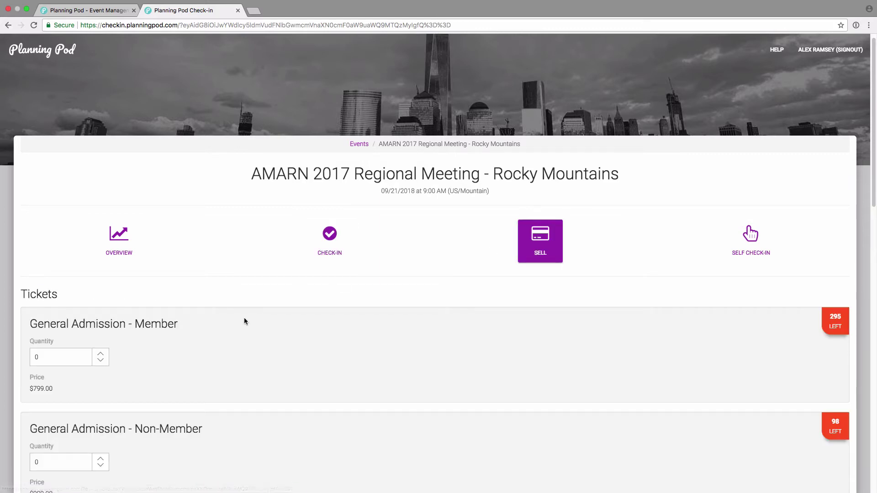
{"action": "scroll", "coordinate": [244, 317], "scroll_direction": "down", "scroll_amount": 5}
{"action": "left_click", "coordinate": [101, 152]}
{"action": "left_click", "coordinate": [100, 152]}
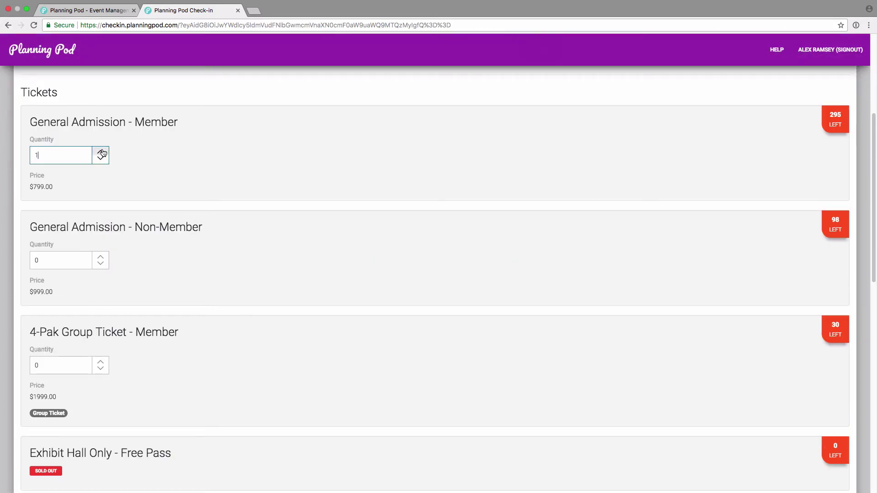
{"action": "left_click", "coordinate": [101, 362]}
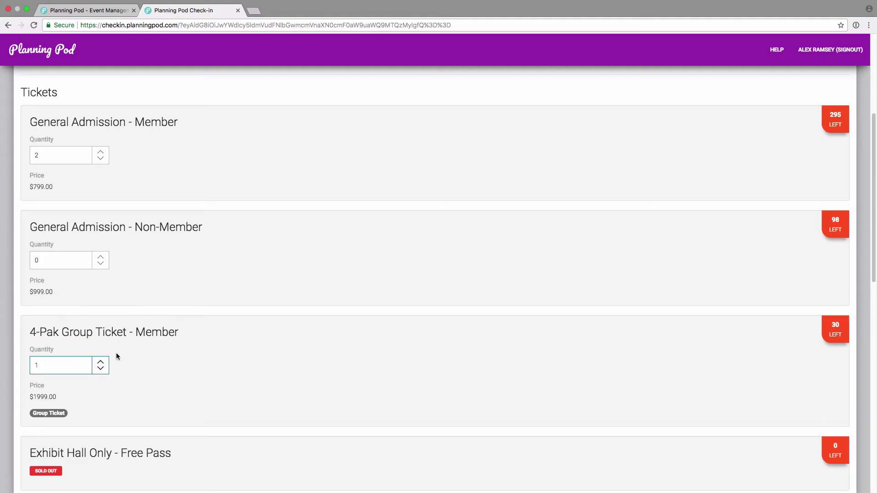
{"action": "scroll", "coordinate": [116, 357], "scroll_direction": "down", "scroll_amount": 10}
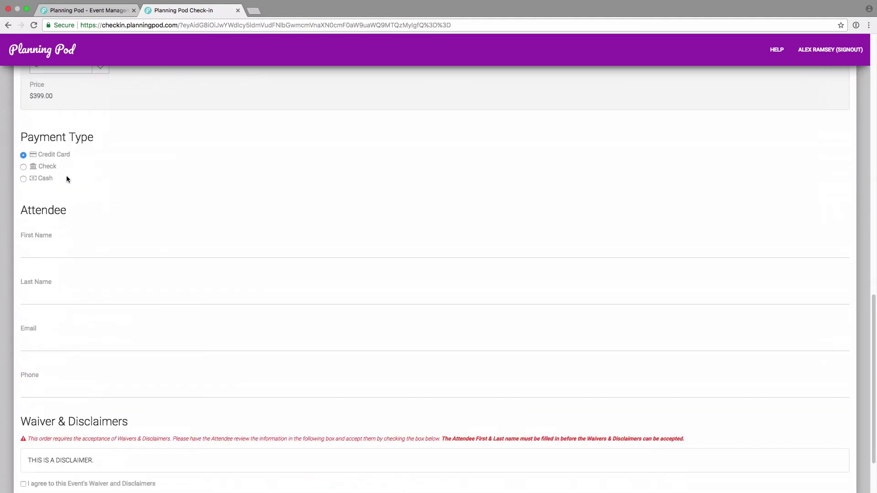
{"action": "scroll", "coordinate": [104, 252], "scroll_direction": "down", "scroll_amount": 2}
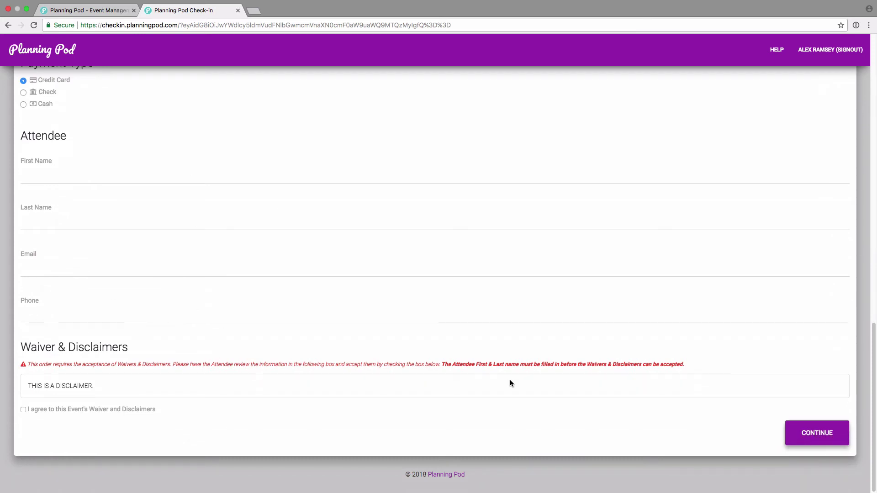
{"action": "scroll", "coordinate": [331, 346], "scroll_direction": "up", "scroll_amount": 15}
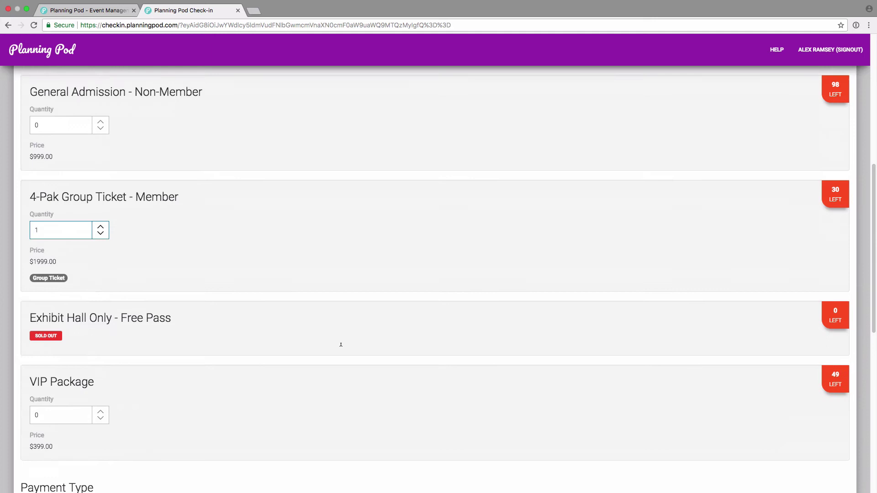
{"action": "scroll", "coordinate": [341, 348], "scroll_direction": "up", "scroll_amount": 5}
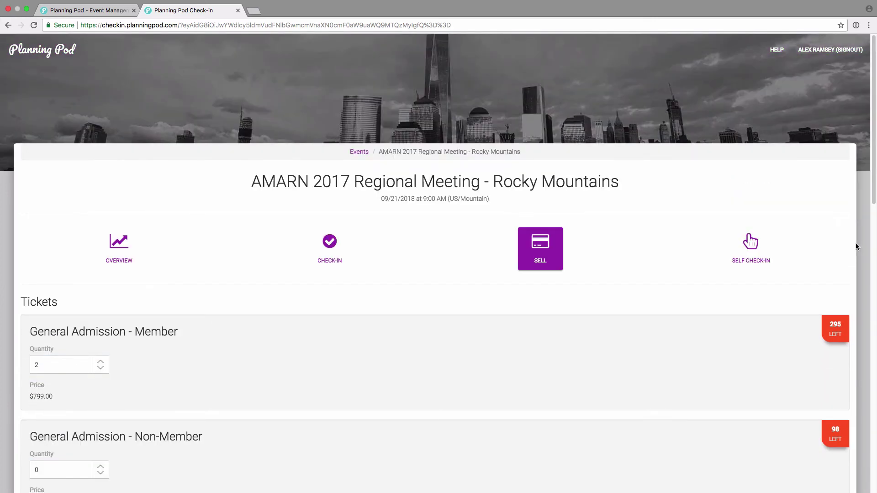
Step: Turn on self check-in to preview the attendee kiosk form, then close the kiosk
{"action": "left_click", "coordinate": [755, 245]}
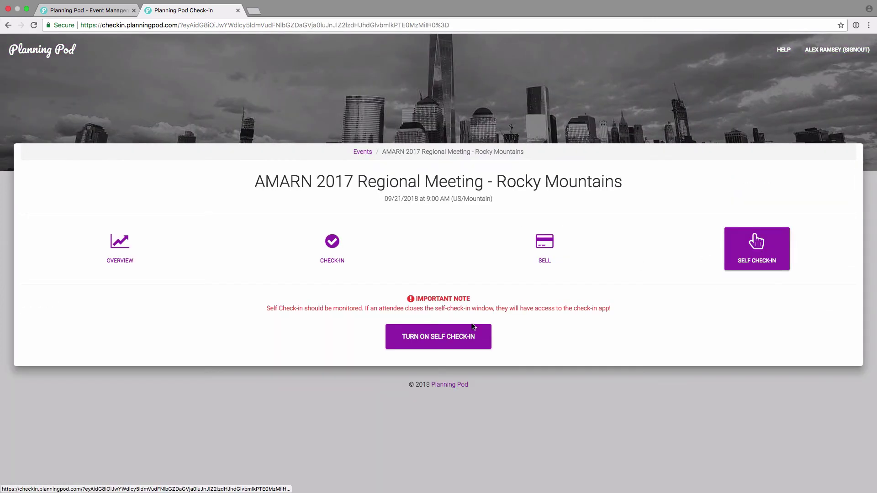
{"action": "left_click", "coordinate": [465, 338]}
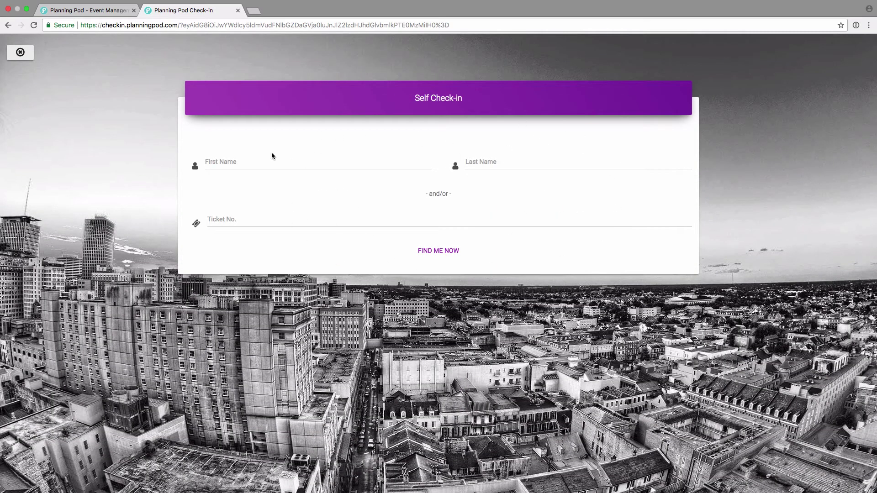
{"action": "left_click", "coordinate": [20, 52]}
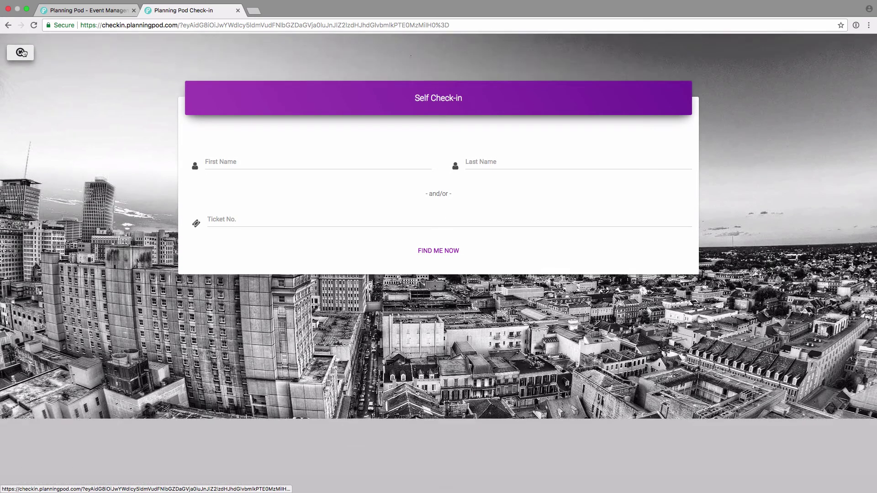
Step: Go back through the attendee list and event overview to the Events list
{"action": "left_click", "coordinate": [7, 25]}
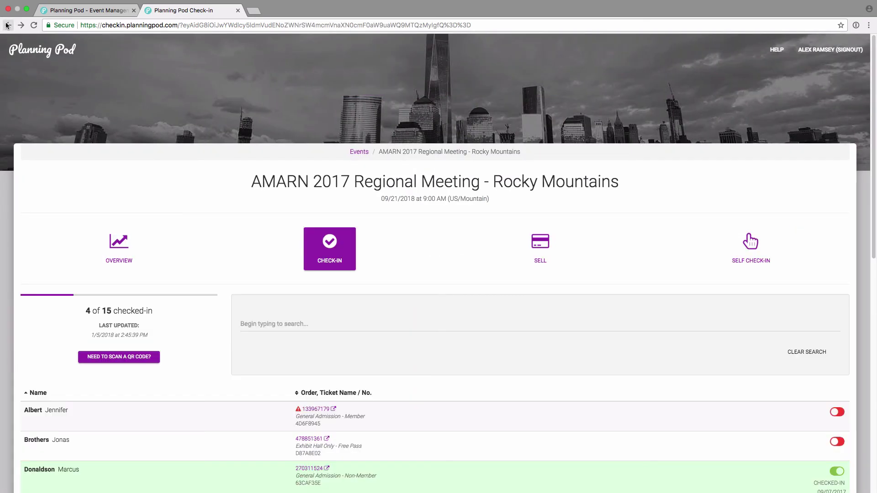
{"action": "left_click", "coordinate": [7, 25]}
{"action": "left_click", "coordinate": [7, 25]}
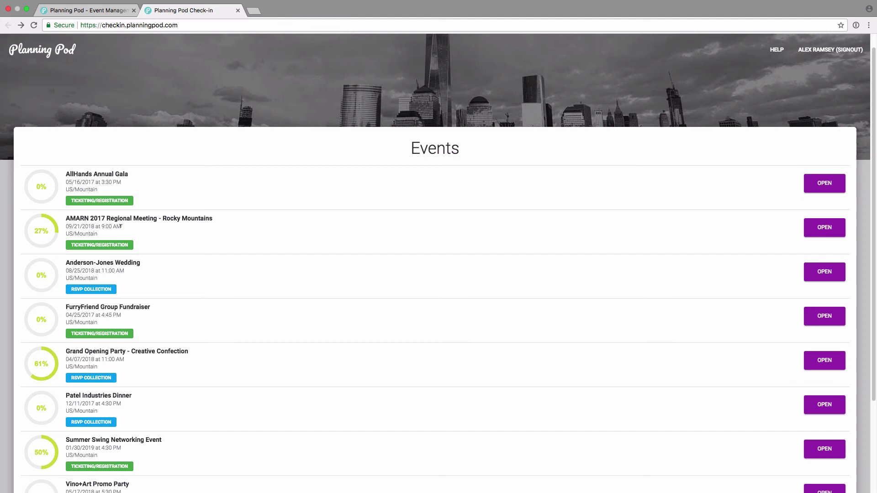